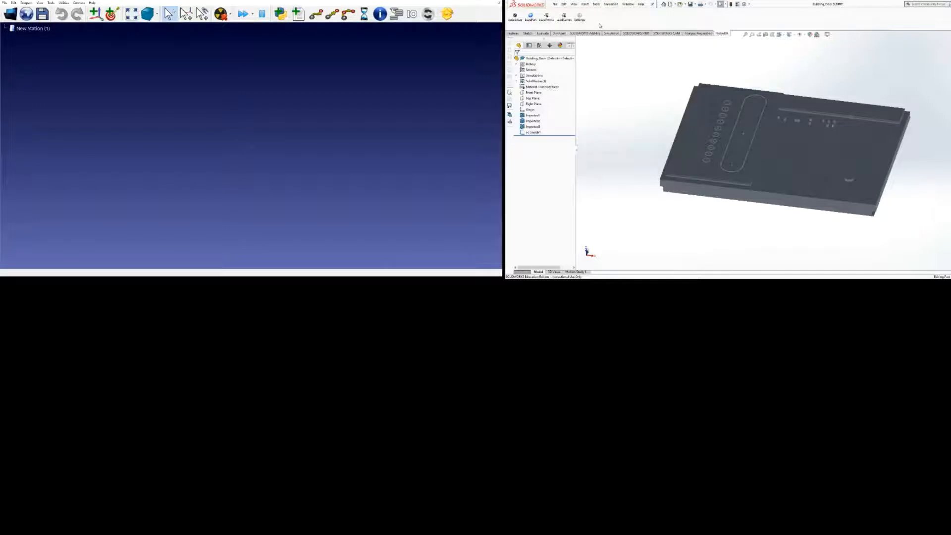
Open the RoboDK plug-in settings in SolidWorks to review them, then return to the model
{"action": "left_click", "coordinate": [583, 20]}
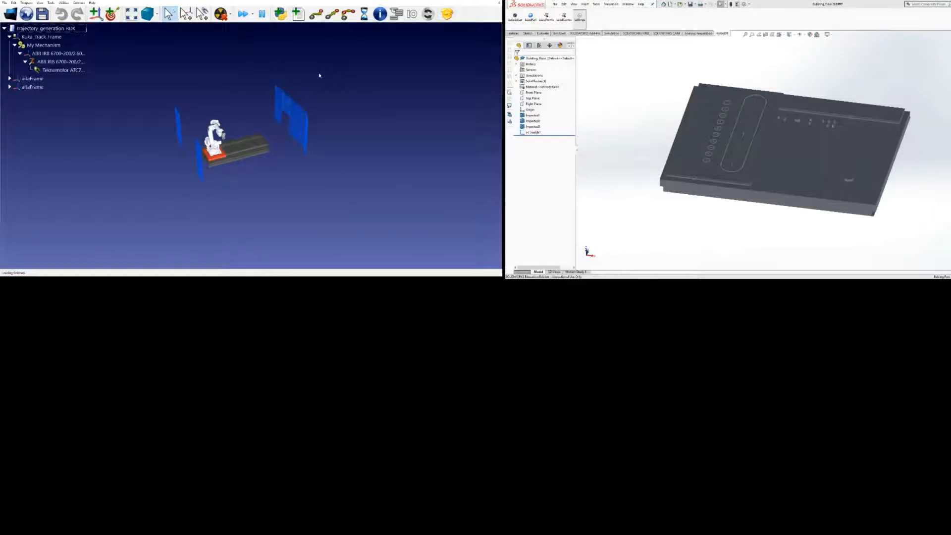
{"action": "left_click", "coordinate": [822, 81]}
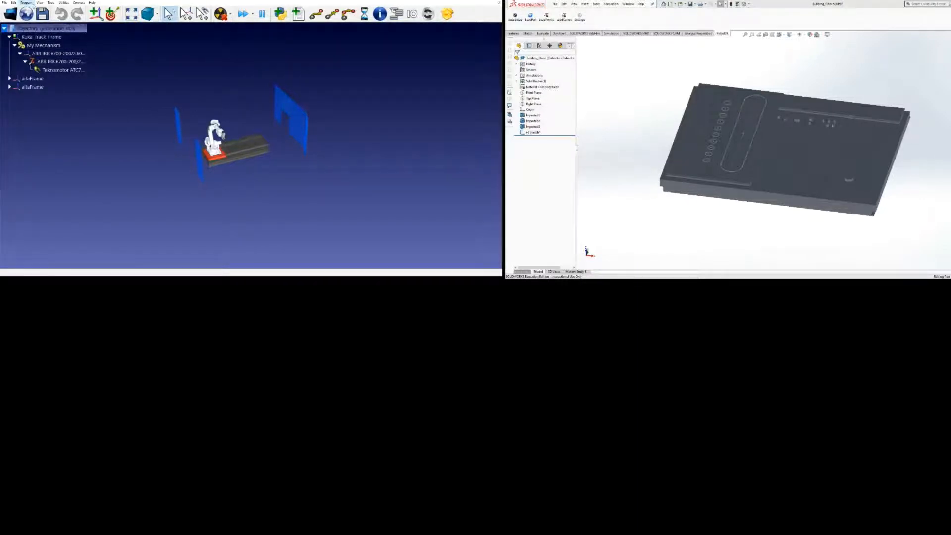
Add a reference frame named ReferenceSW to the RoboDK station and load the Building_Floor part from SolidWorks into it
{"action": "left_click", "coordinate": [34, 10]}
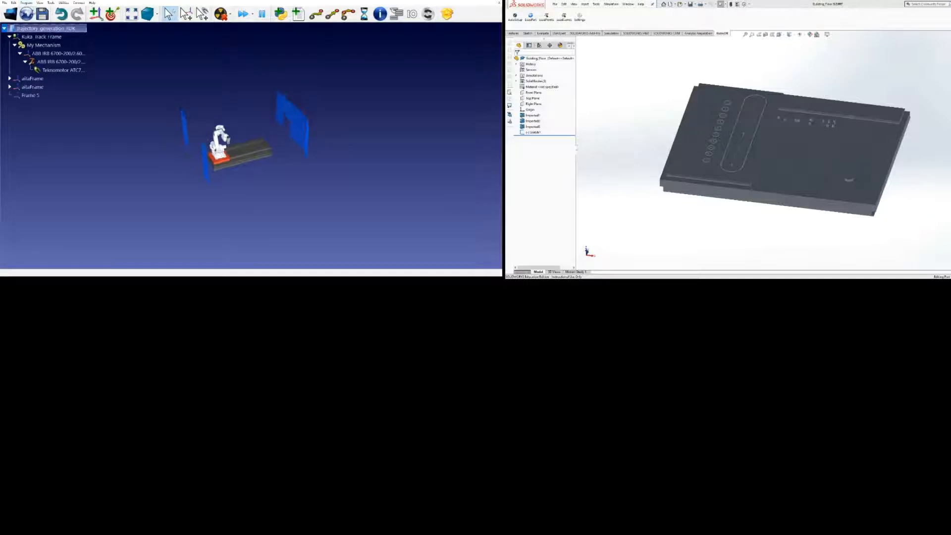
{"action": "left_click", "coordinate": [37, 96]}
{"action": "left_click", "coordinate": [37, 95]}
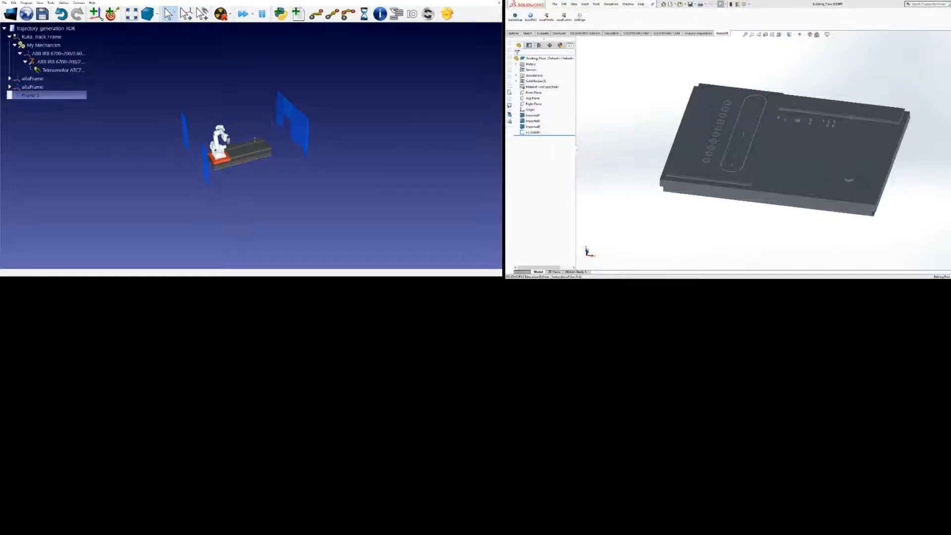
{"action": "type", "text": "ReferenceSW"}
{"action": "left_click", "coordinate": [155, 172]}
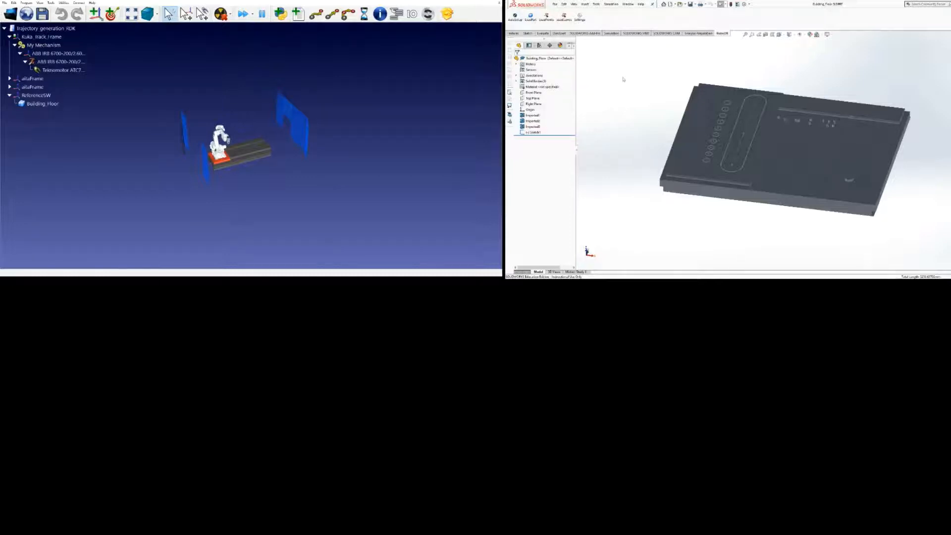
{"action": "left_click", "coordinate": [534, 23]}
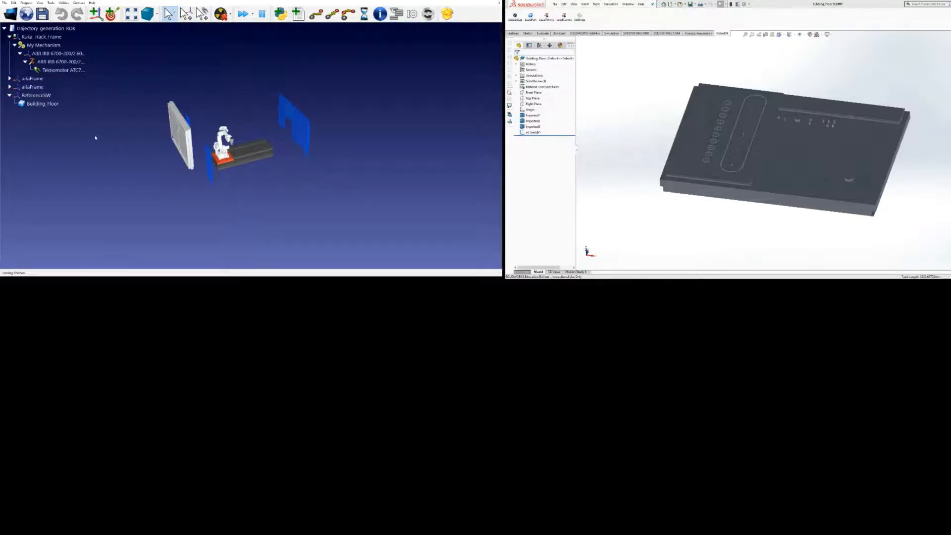
Rotate the ReferenceSW frame to lay the floor flat, setting its second rotation angle to 90 degrees and changing the third
{"action": "left_click", "coordinate": [58, 97]}
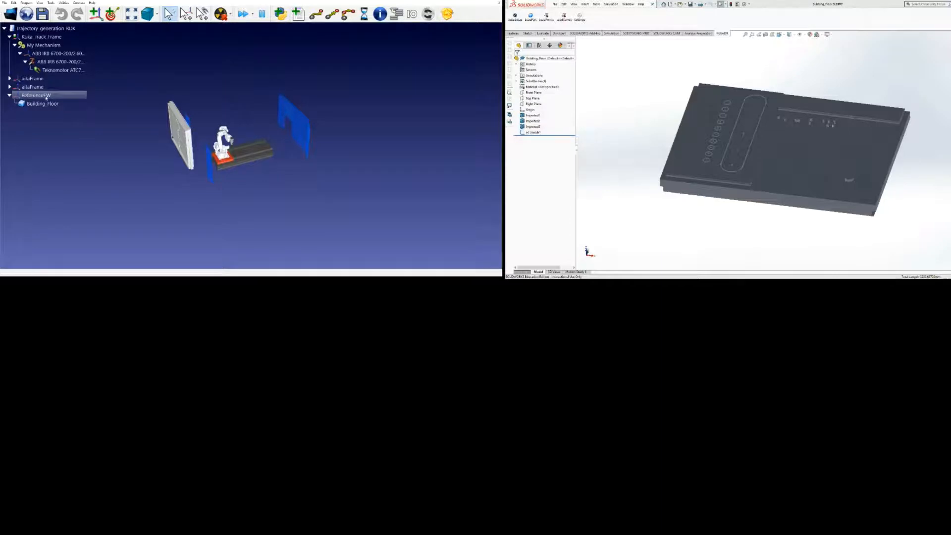
{"action": "left_click", "coordinate": [44, 105]}
{"action": "left_click", "coordinate": [49, 95]}
{"action": "double_click", "coordinate": [42, 97]}
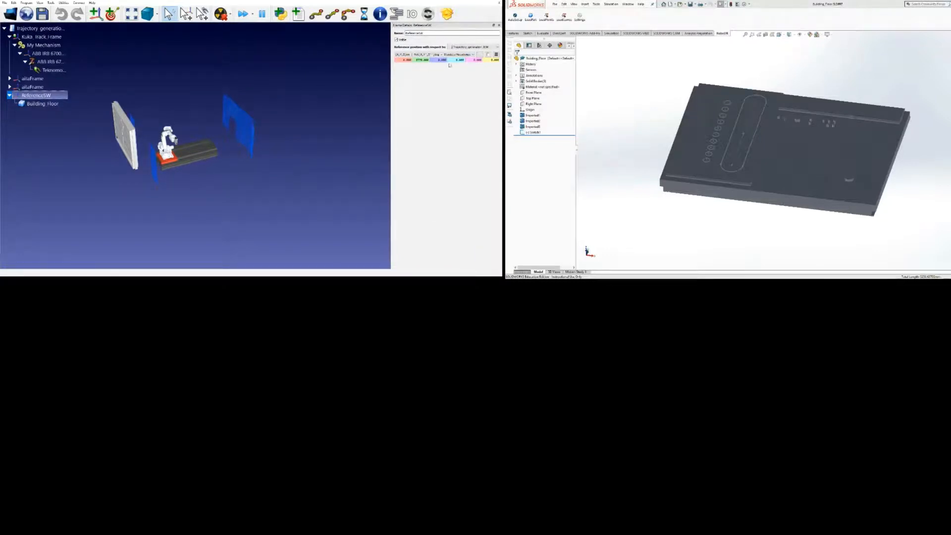
{"action": "left_click", "coordinate": [469, 60]}
{"action": "type", "text": "90"}
{"action": "key", "text": "Tab"}
{"action": "type", "text": "10"}
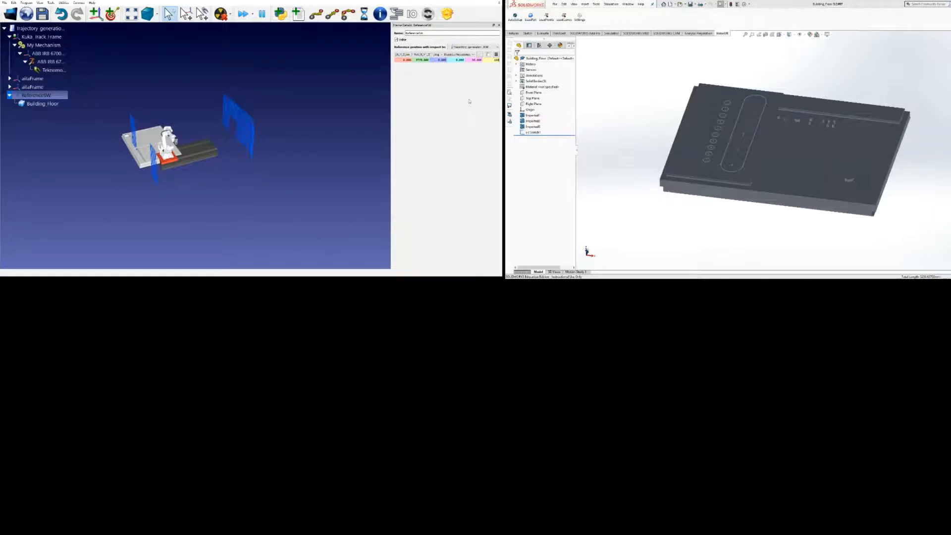
{"action": "key", "text": "Return"}
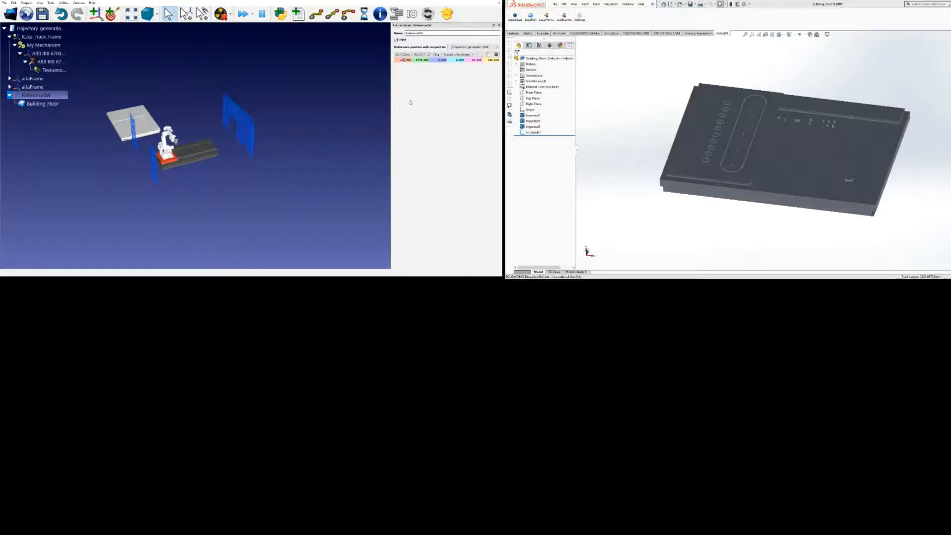
Change the X and Y position of the ReferenceSW frame to place the floor beside the robot's track
{"action": "key", "text": "Tab"}
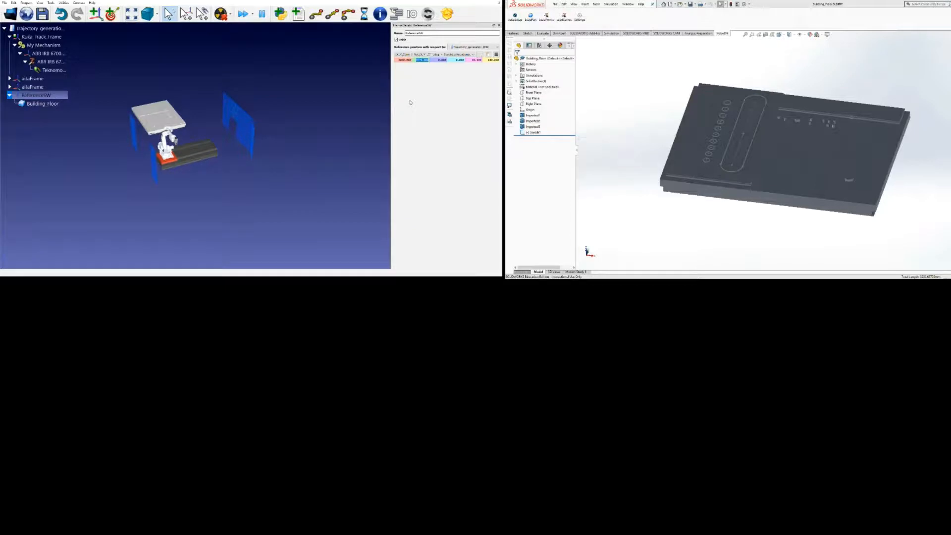
{"action": "type", "text": "550"}
{"action": "key", "text": "Tab"}
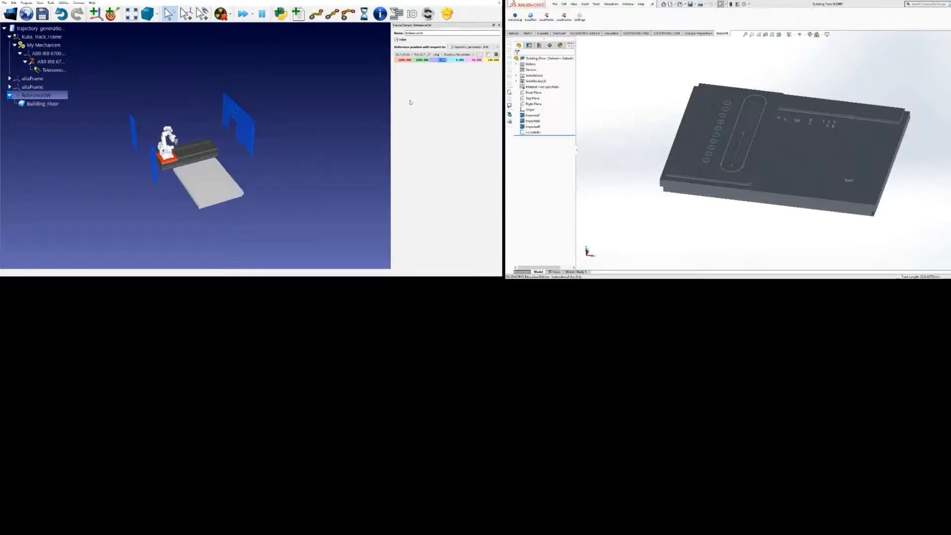
{"action": "scroll", "coordinate": [199, 186], "scroll_direction": "up", "scroll_amount": 2}
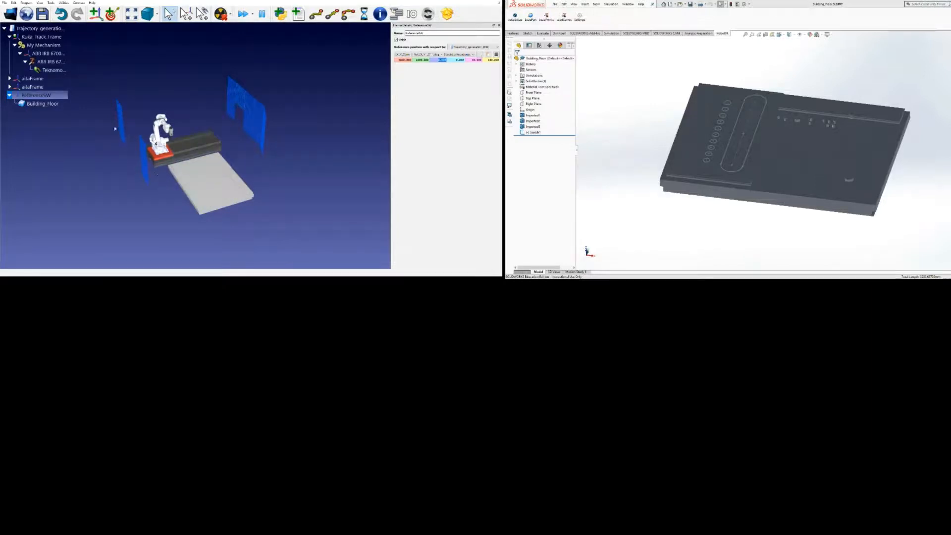
Extend the floor part's name in the station tree, and load the four curves of the slot outline from SolidWorks
{"action": "left_click", "coordinate": [53, 105]}
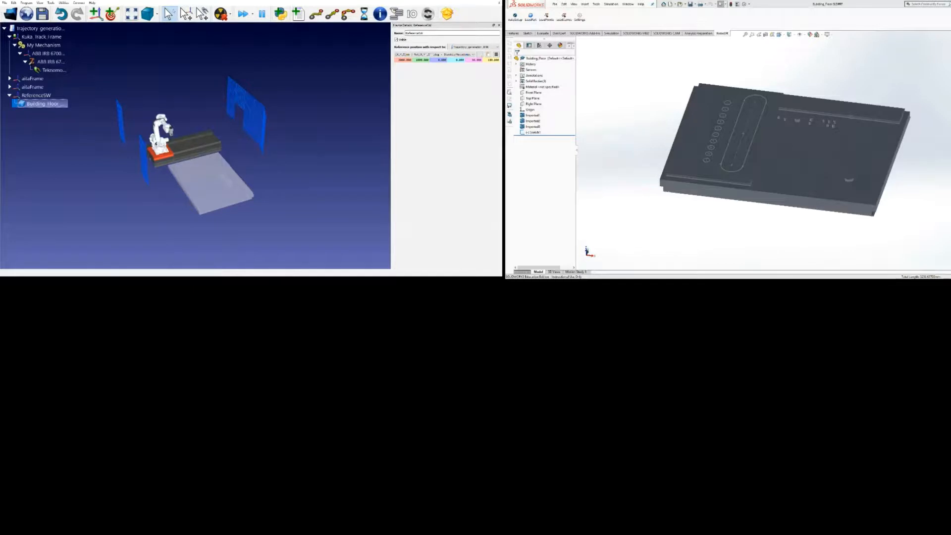
{"action": "left_click", "coordinate": [660, 278]}
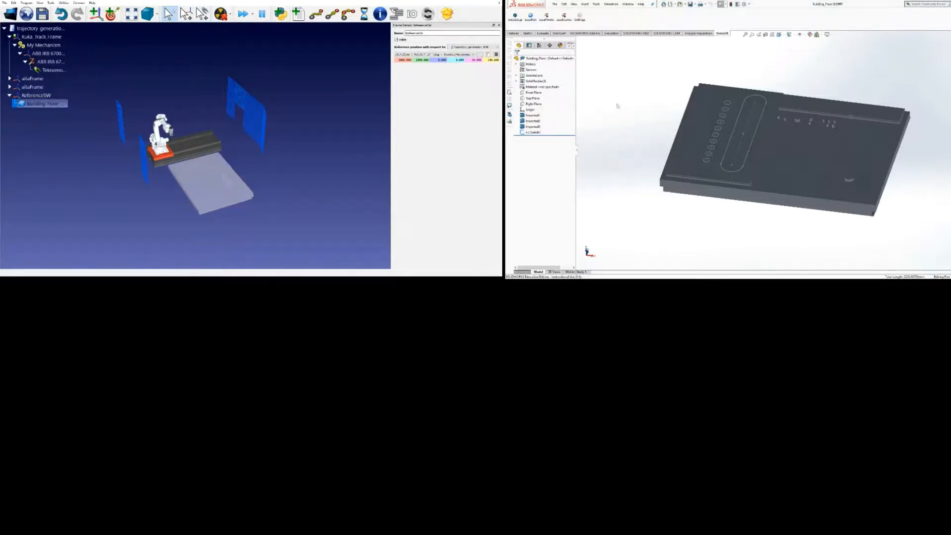
{"action": "left_click", "coordinate": [564, 18]}
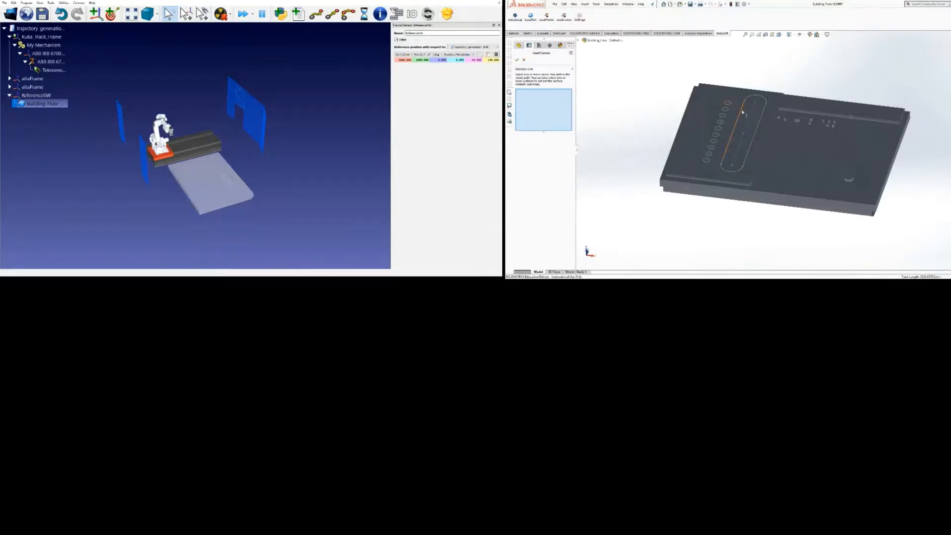
{"action": "left_click", "coordinate": [751, 97]}
{"action": "left_click", "coordinate": [752, 98]}
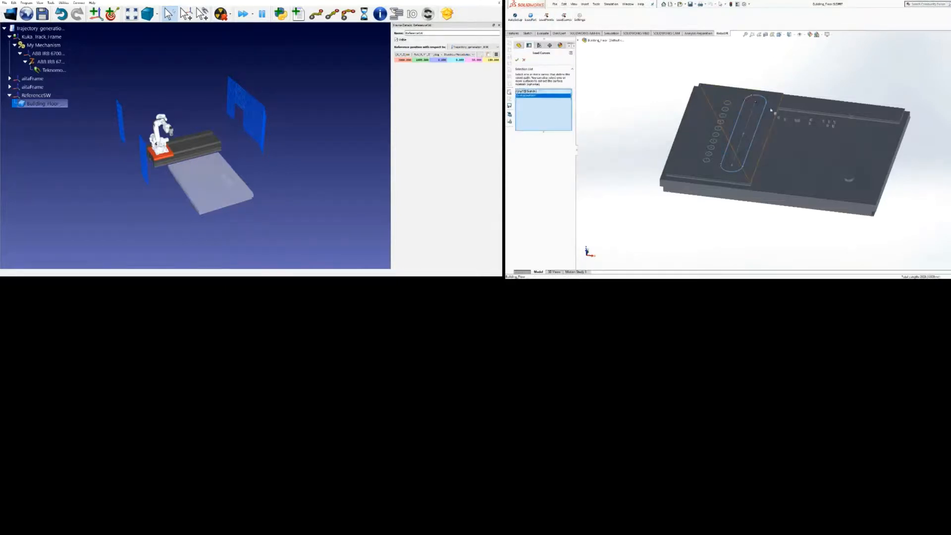
{"action": "left_click", "coordinate": [765, 116]}
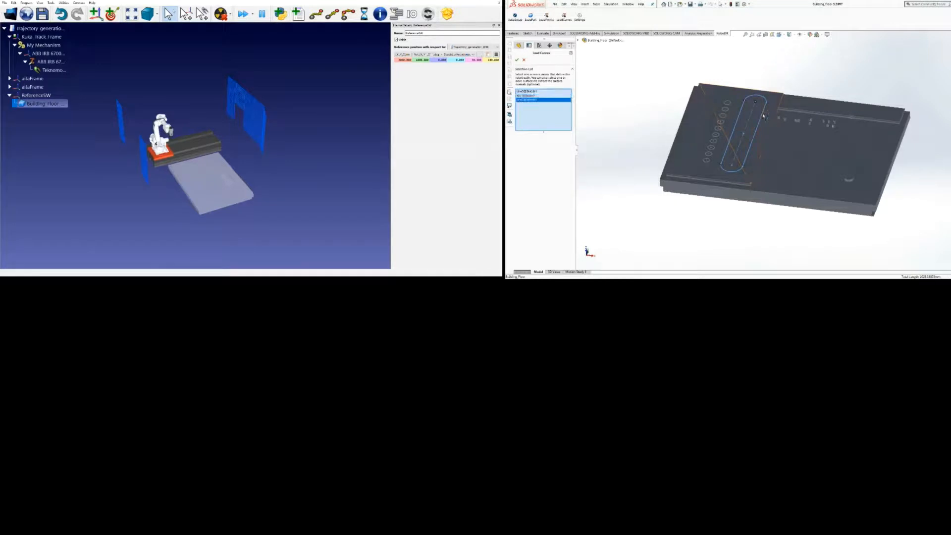
{"action": "left_click", "coordinate": [737, 172]}
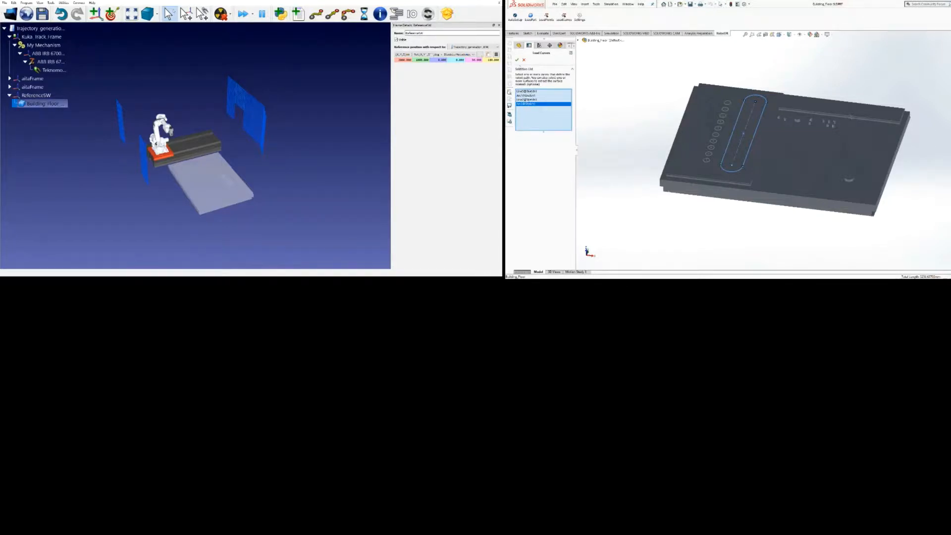
{"action": "left_click", "coordinate": [517, 60]}
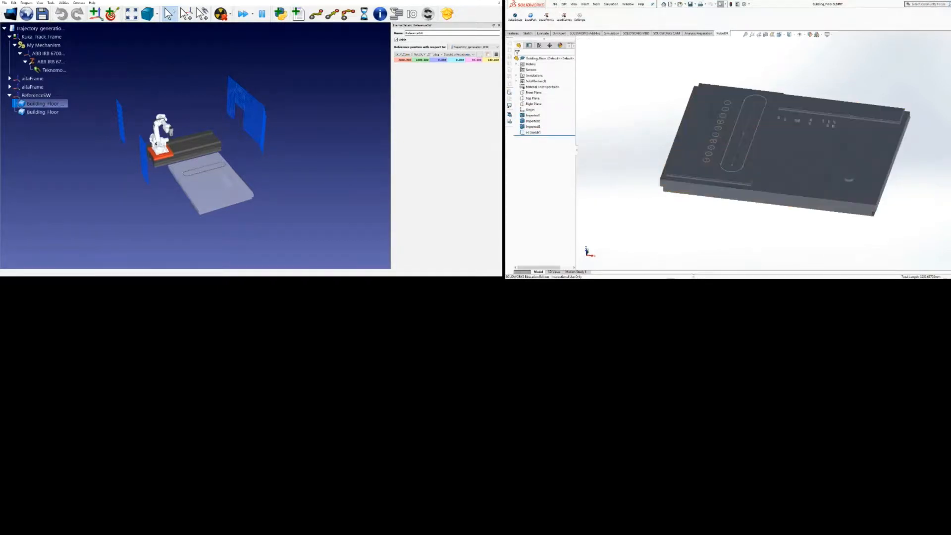
Rename the newly loaded slot curve object under ReferenceSW to tell it apart from the floor part
{"action": "scroll", "coordinate": [211, 175], "scroll_direction": "up", "scroll_amount": 3}
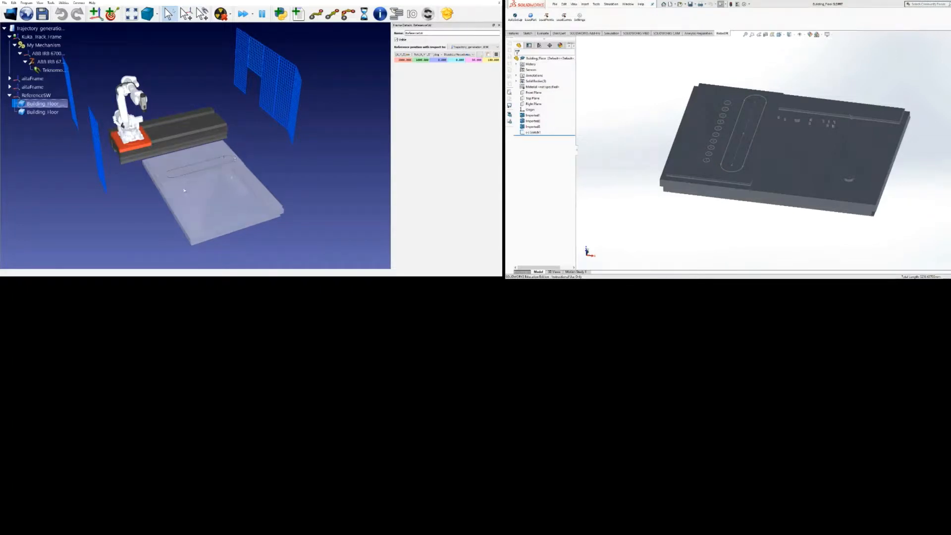
{"action": "left_click", "coordinate": [57, 113]}
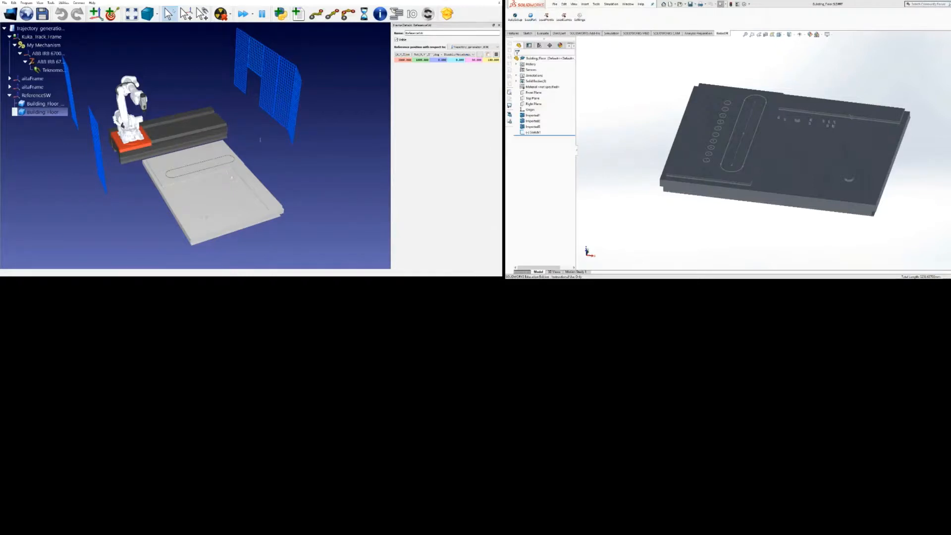
{"action": "key", "text": "F2"}
Switch to SolidWorks and load the centre points of the ten small circles beside the slot into RoboDK
{"action": "key", "text": "alt+Tab"}
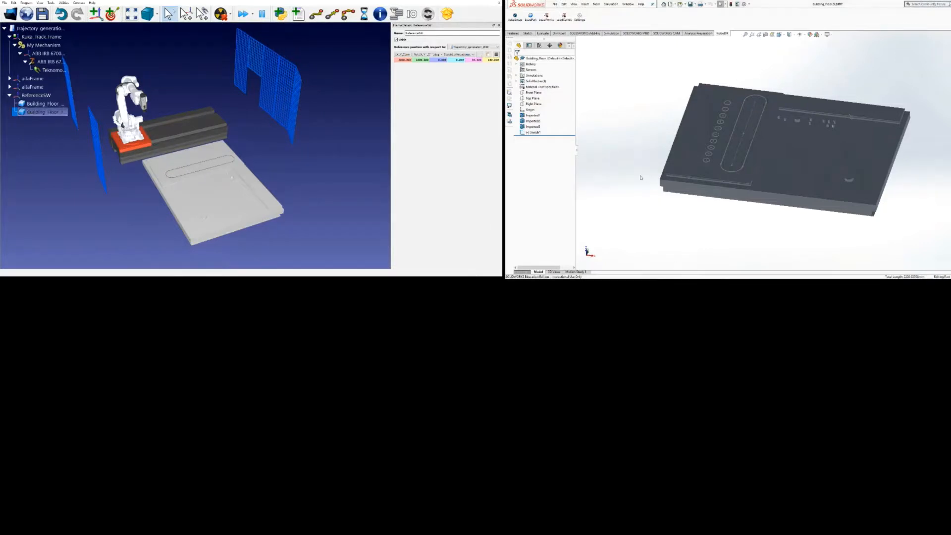
{"action": "left_click", "coordinate": [547, 18]}
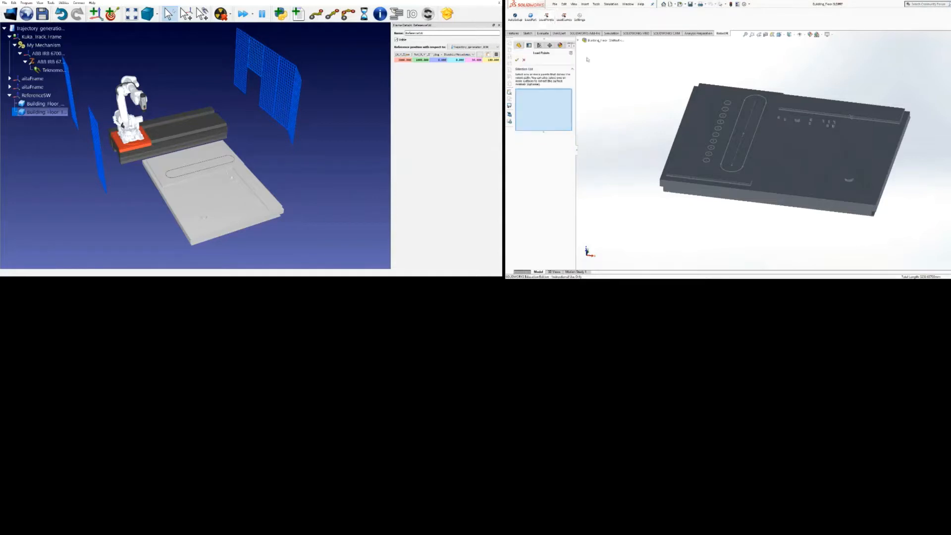
{"action": "left_click", "coordinate": [726, 108]}
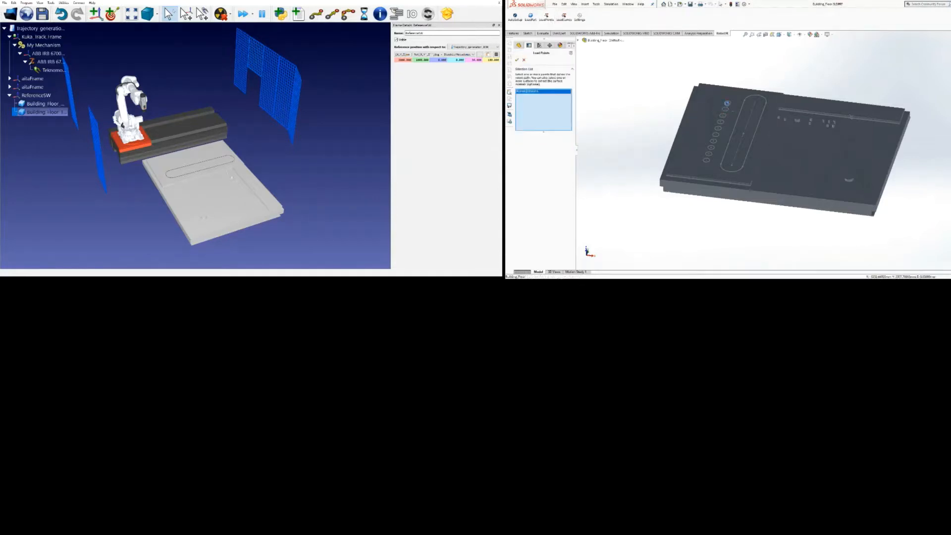
{"action": "left_click", "coordinate": [725, 109]}
{"action": "left_click", "coordinate": [723, 115]}
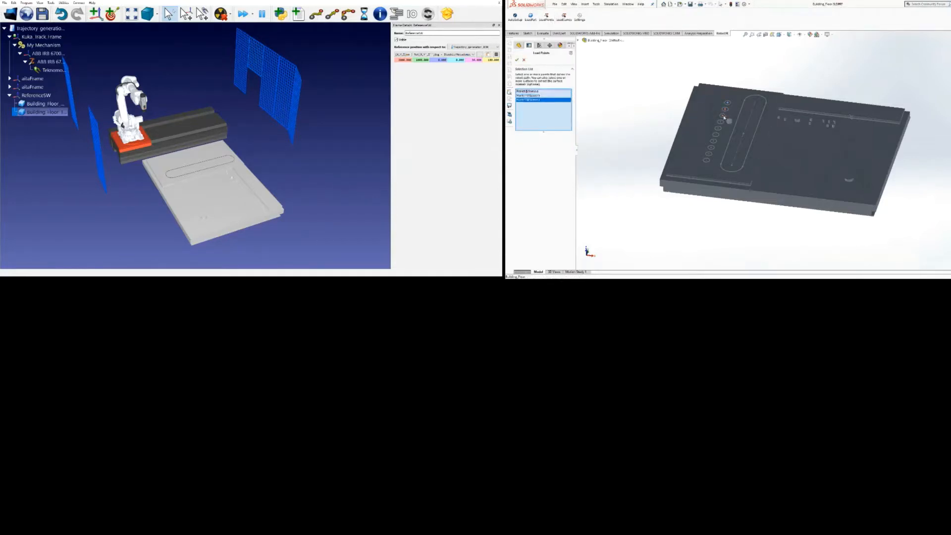
{"action": "left_click", "coordinate": [720, 122]}
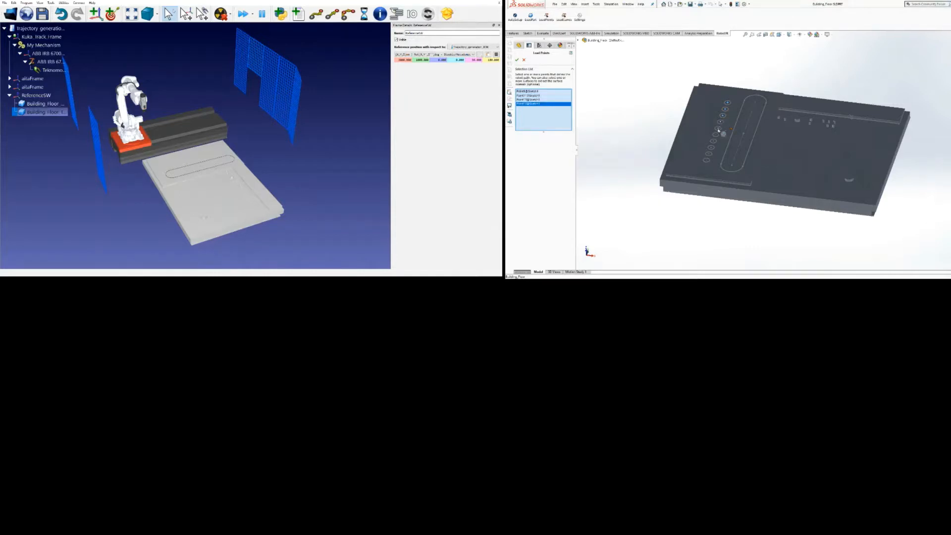
{"action": "left_click", "coordinate": [718, 129]}
{"action": "left_click", "coordinate": [716, 135]}
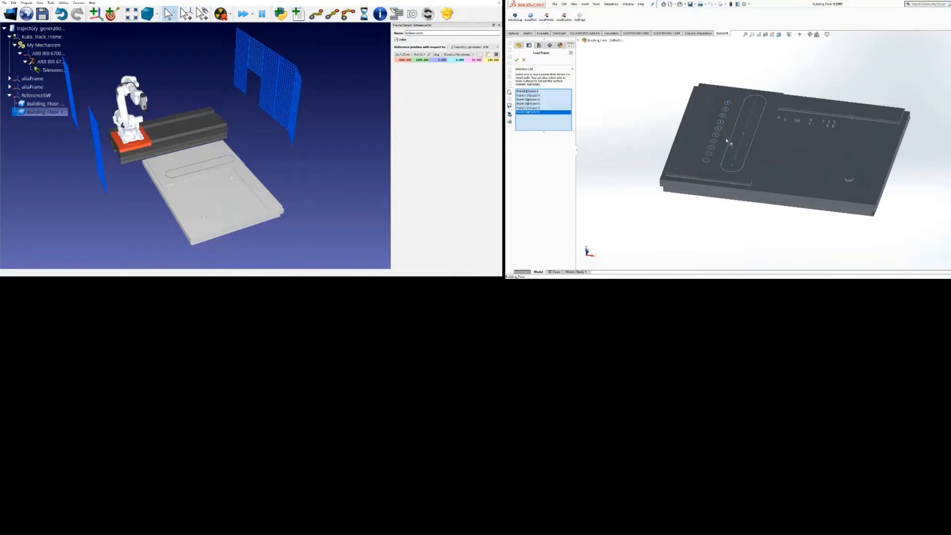
{"action": "left_click", "coordinate": [713, 142]}
{"action": "left_click", "coordinate": [711, 148]}
{"action": "left_click", "coordinate": [709, 154]}
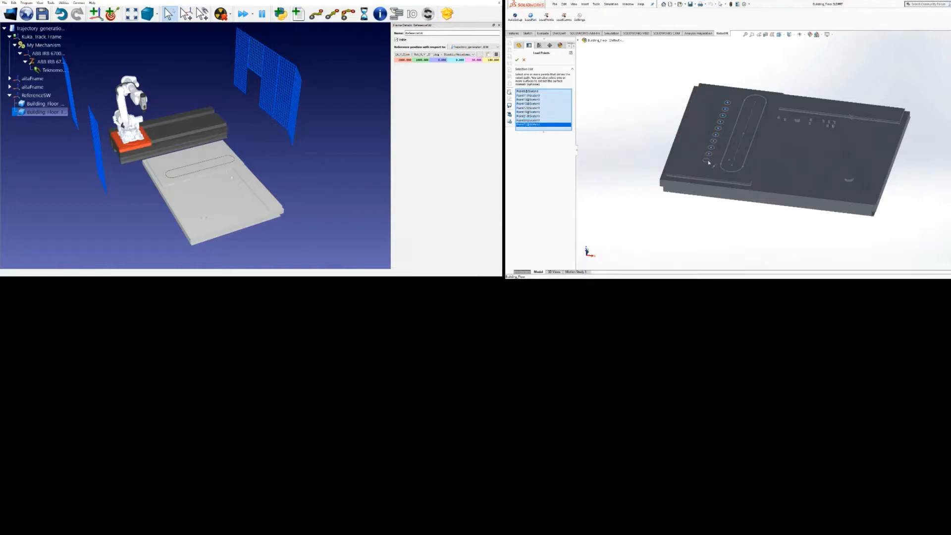
{"action": "left_click", "coordinate": [708, 161]}
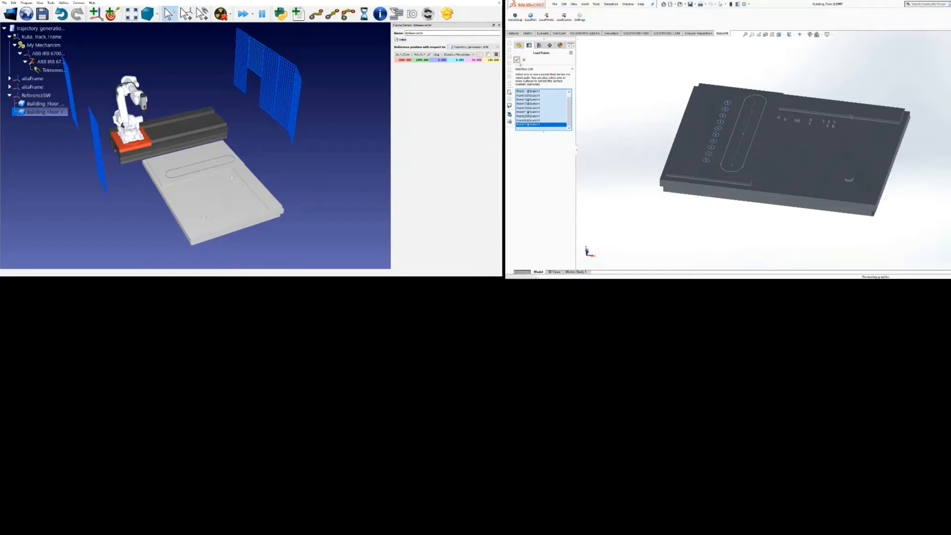
{"action": "left_click", "coordinate": [517, 59]}
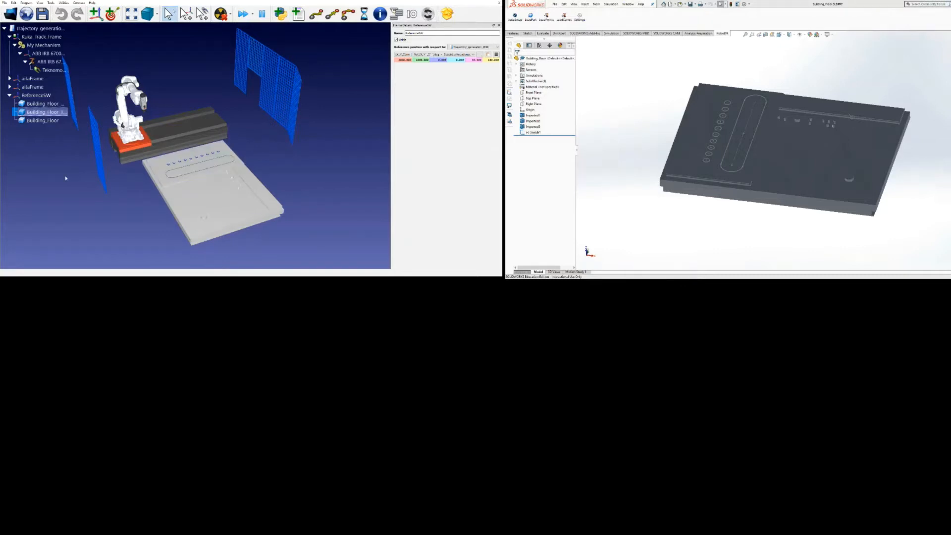
Rename the newly loaded points object under ReferenceSW to tell it apart from the part and curves
{"action": "left_click", "coordinate": [43, 120]}
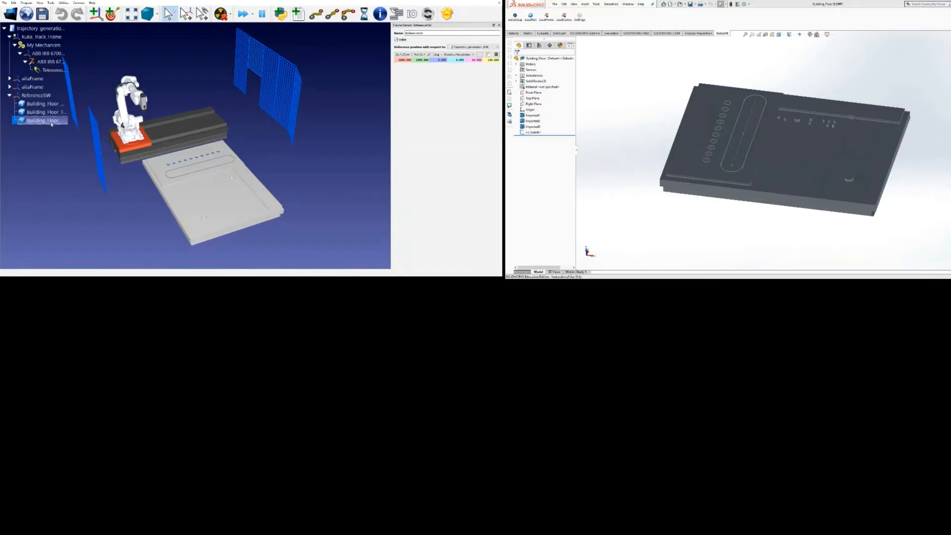
{"action": "key", "text": "F2"}
{"action": "key", "text": "Return"}
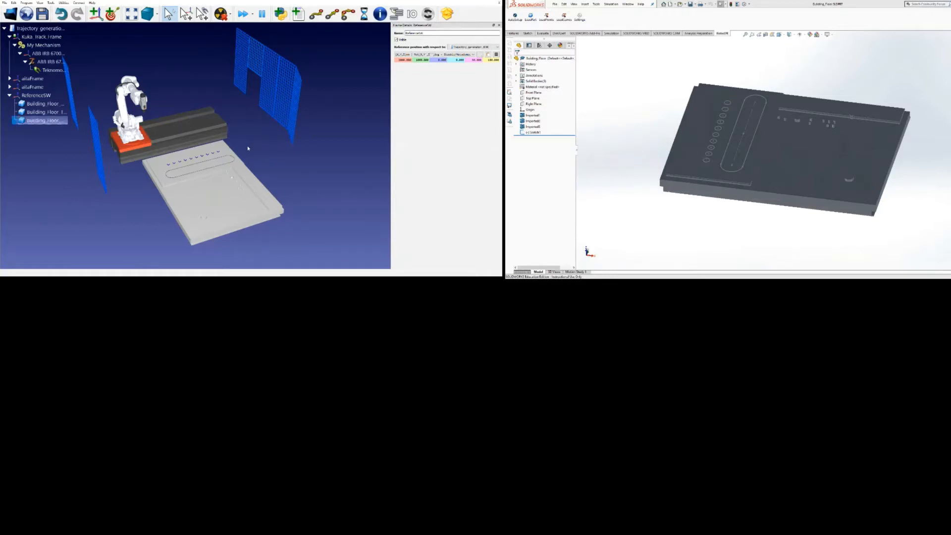